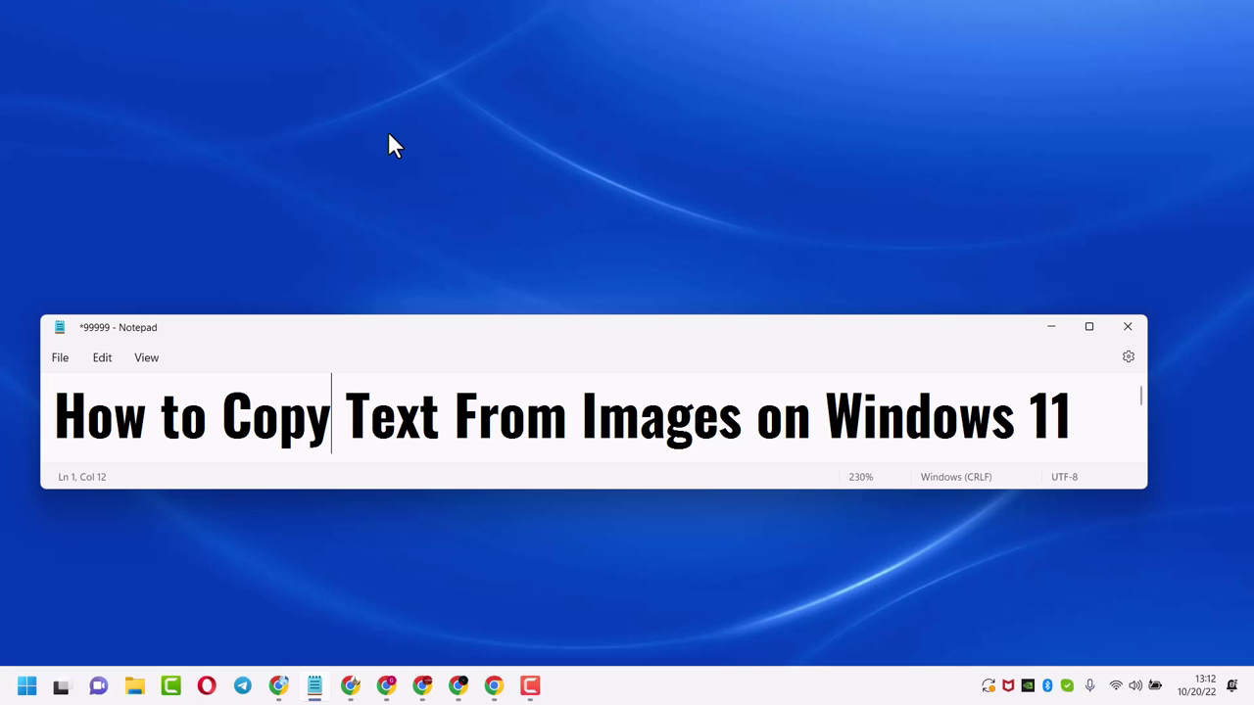
Step: Minimize the Notepad note titled 'How to Copy Text From Images on Windows 11'
{"action": "left_click", "coordinate": [1053, 326]}
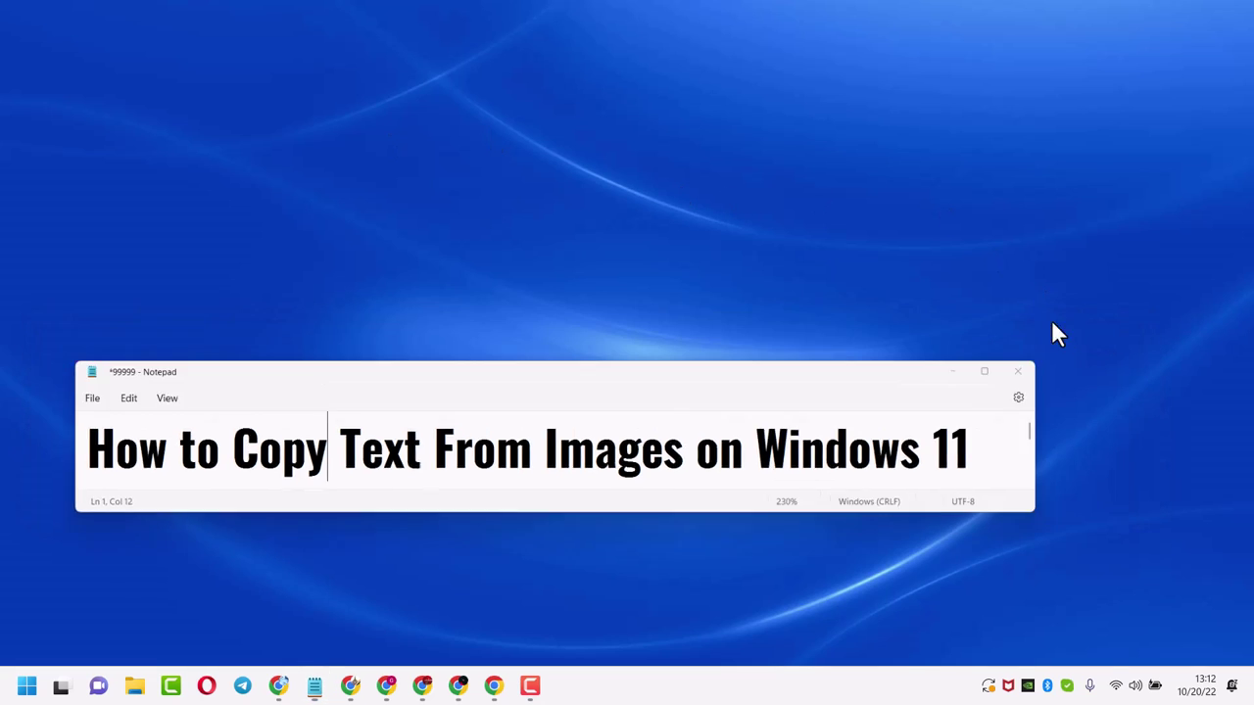
Step: Search the Start menu for 'store' and launch Microsoft Store
{"action": "left_click", "coordinate": [27, 686]}
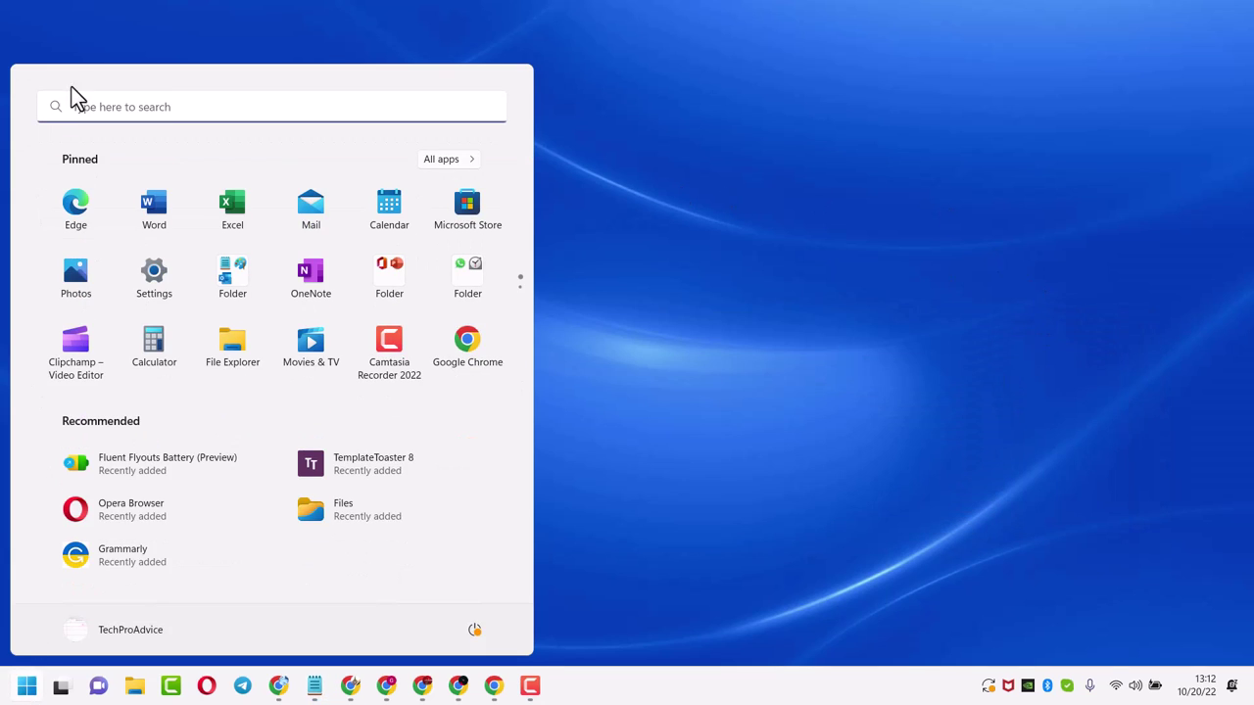
{"action": "left_click", "coordinate": [93, 107]}
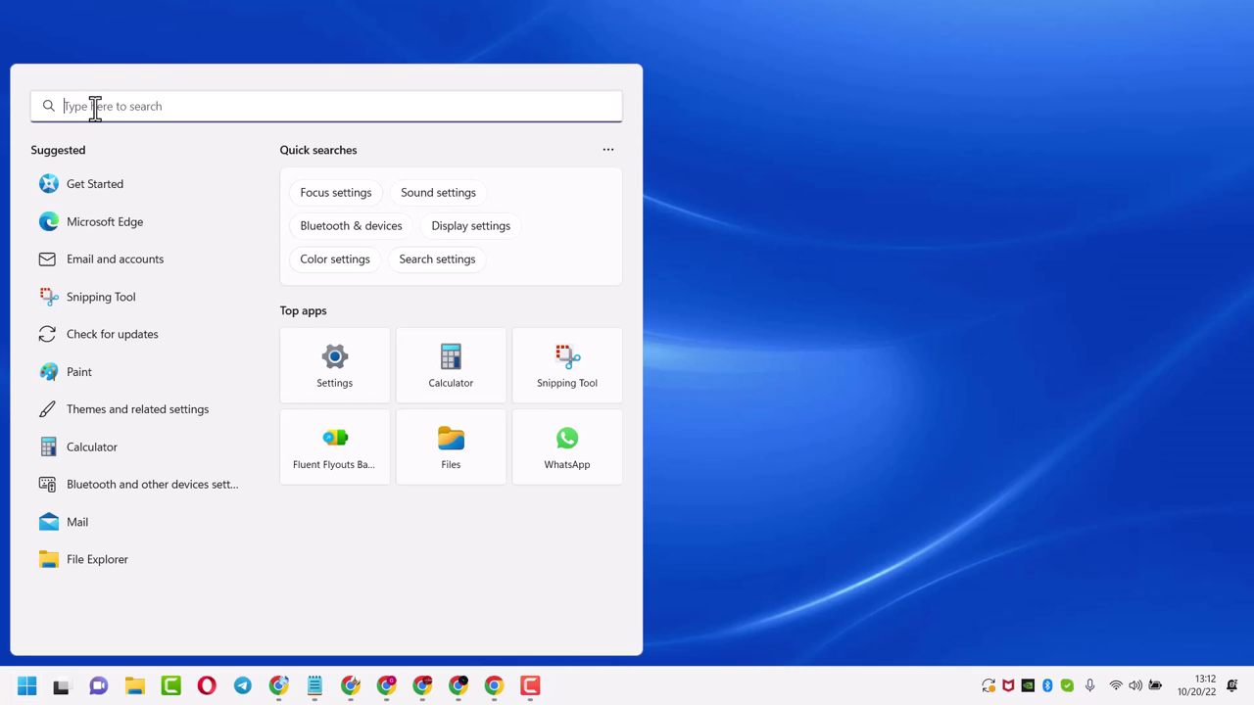
{"action": "type", "text": "st"}
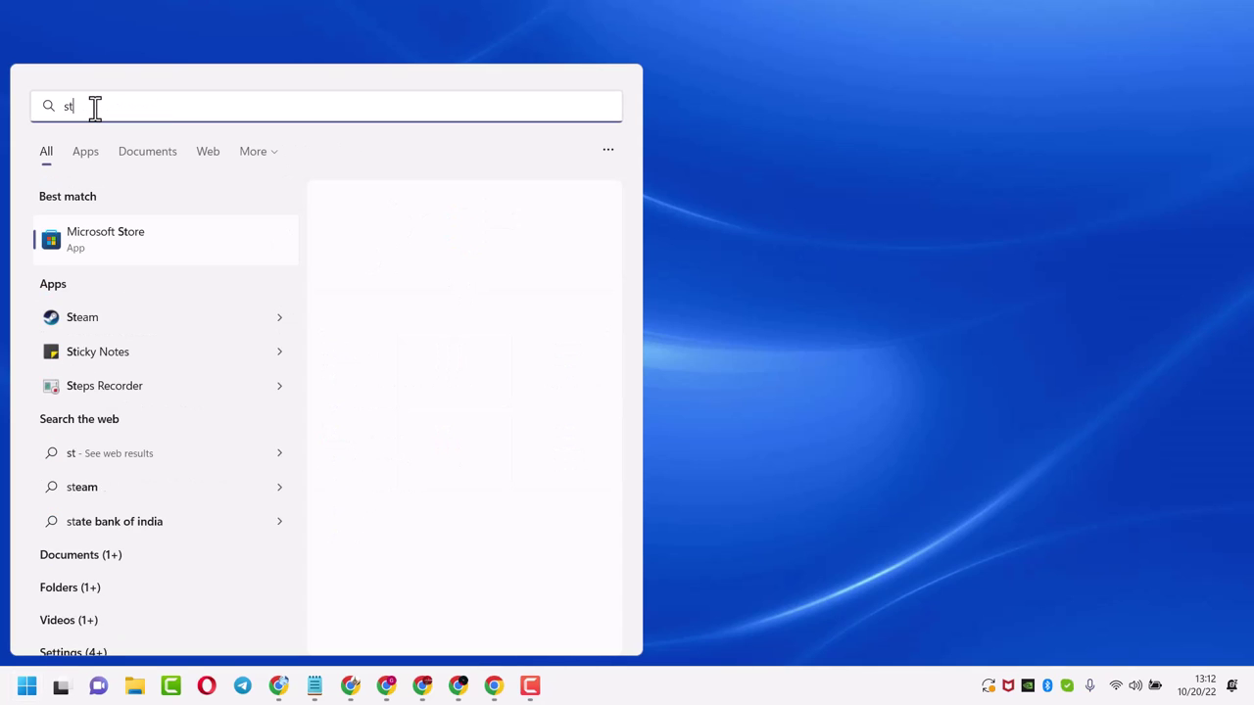
{"action": "type", "text": "ore"}
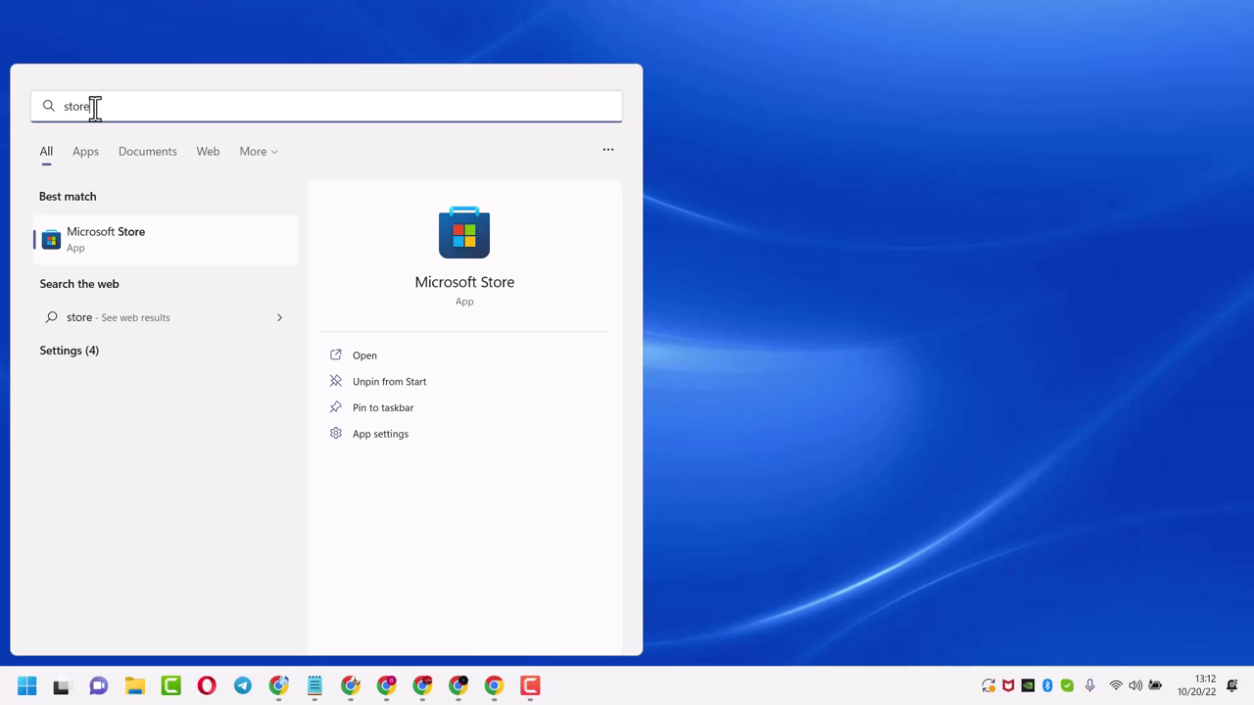
{"action": "left_click", "coordinate": [115, 237]}
{"action": "type", "text": "windows powertoys"}
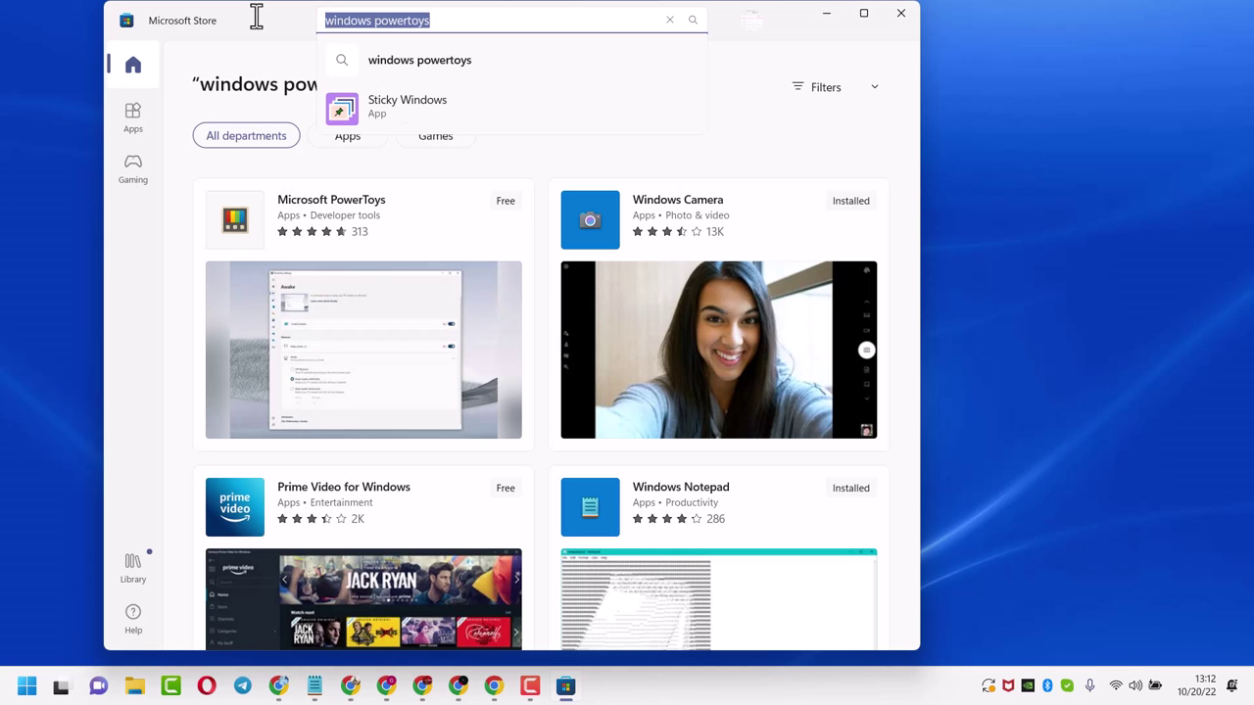
Step: Search the Store for 'microsoft power' and open the Microsoft PowerToys app page
{"action": "key", "text": "BackSpace"}
{"action": "type", "text": "m"}
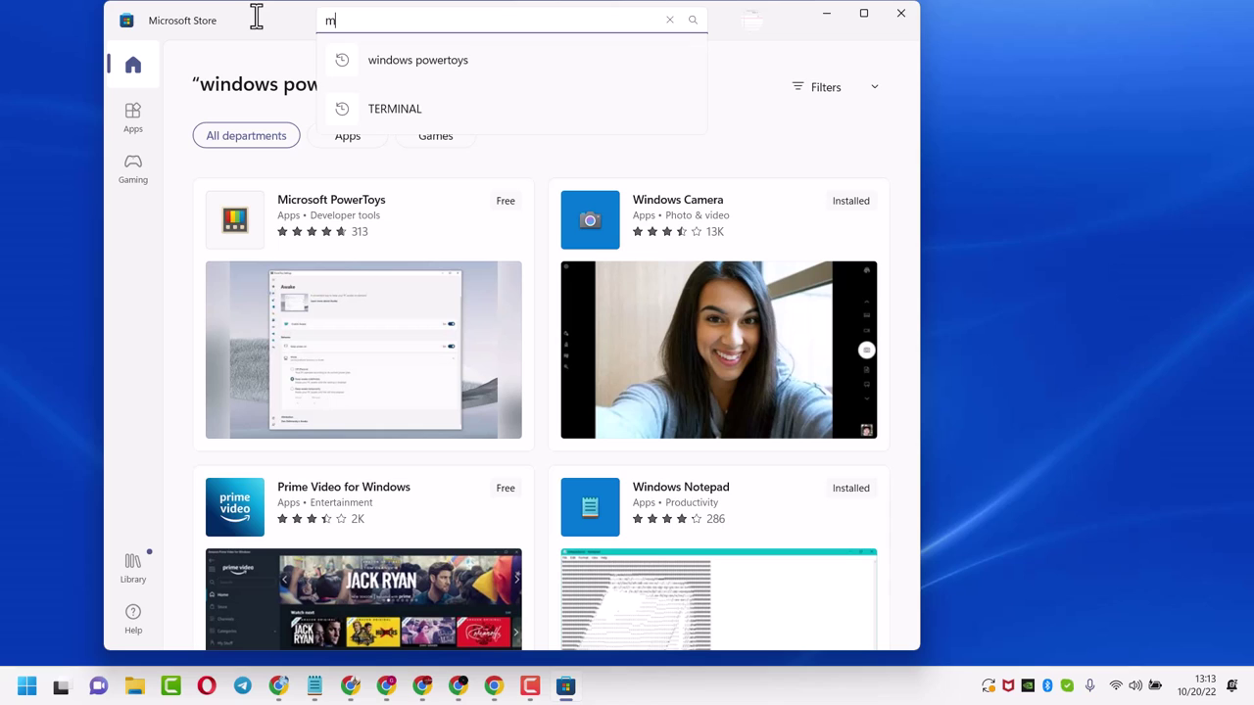
{"action": "type", "text": "icros"}
{"action": "type", "text": "oft"}
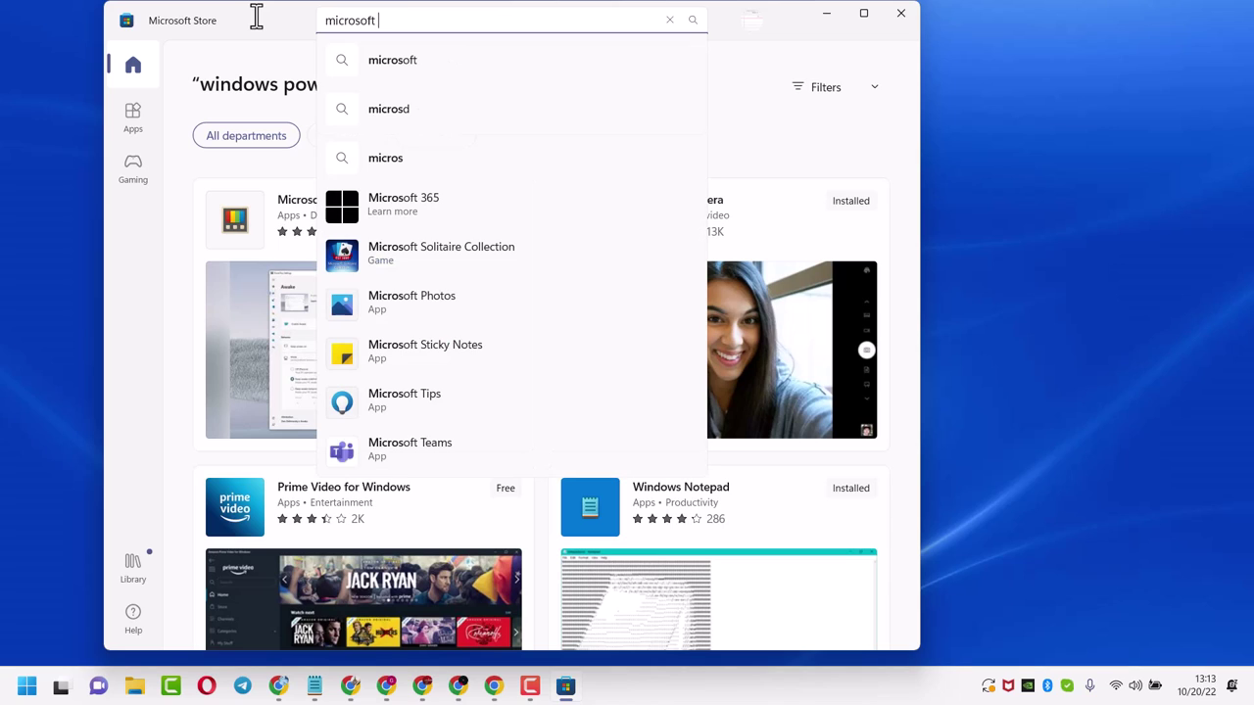
{"action": "type", "text": " pow"}
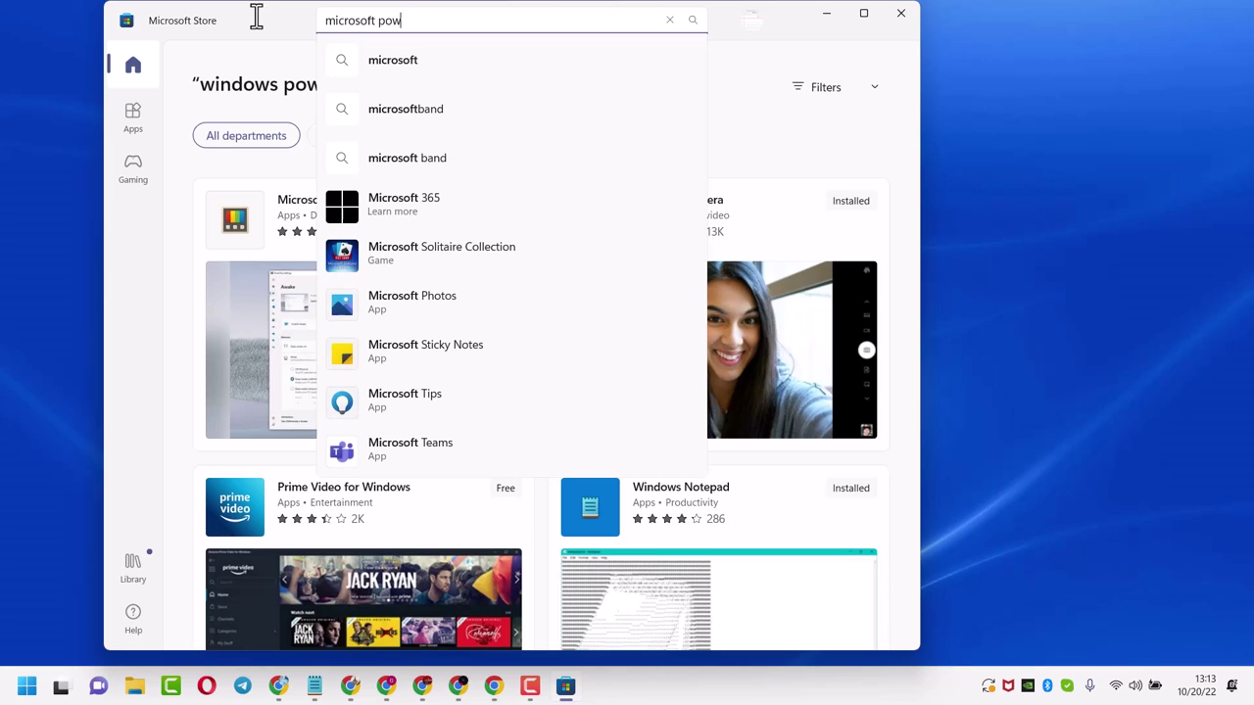
{"action": "type", "text": "er"}
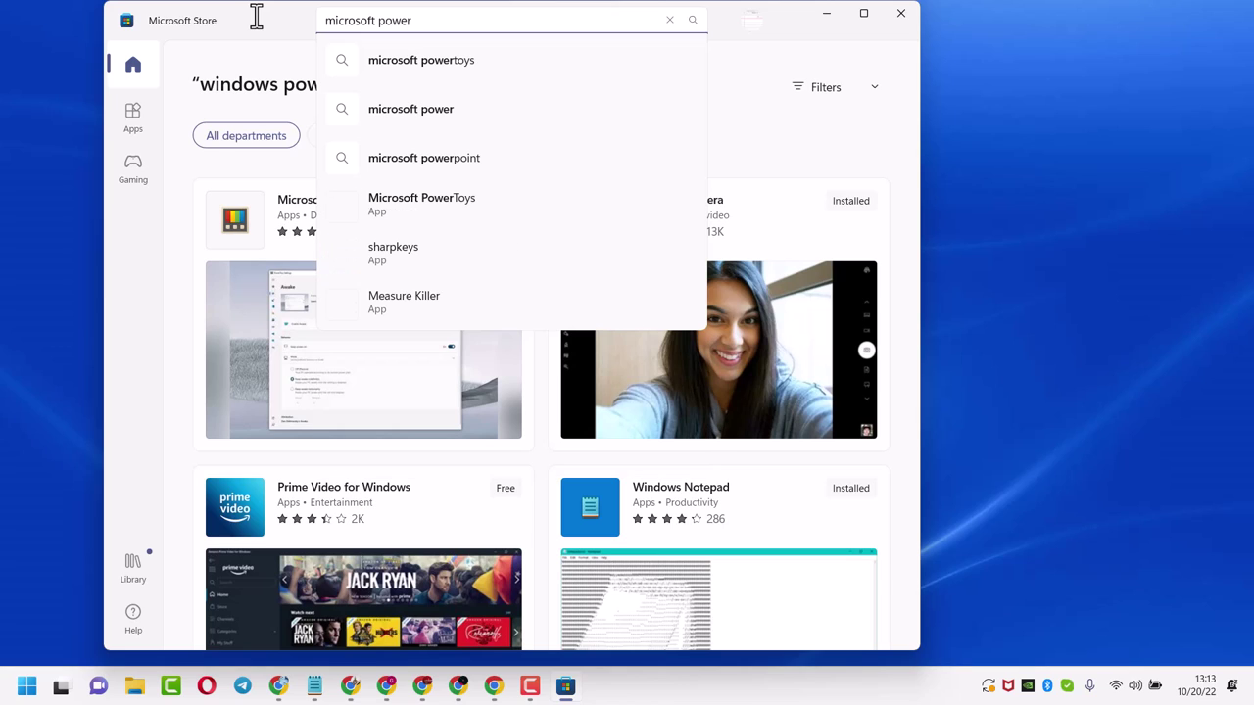
{"action": "left_click", "coordinate": [385, 206]}
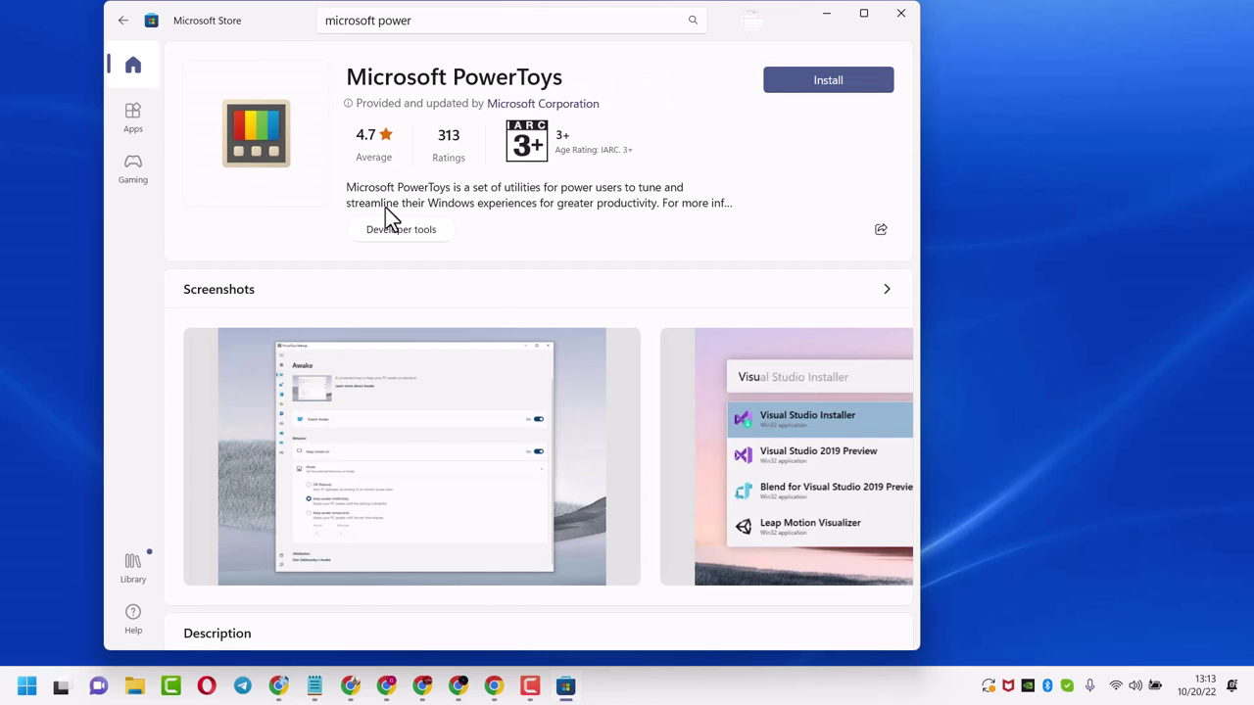
Step: Install Microsoft PowerToys and browse its Welcome utility list down to Video Conference Mute
{"action": "left_click", "coordinate": [809, 77]}
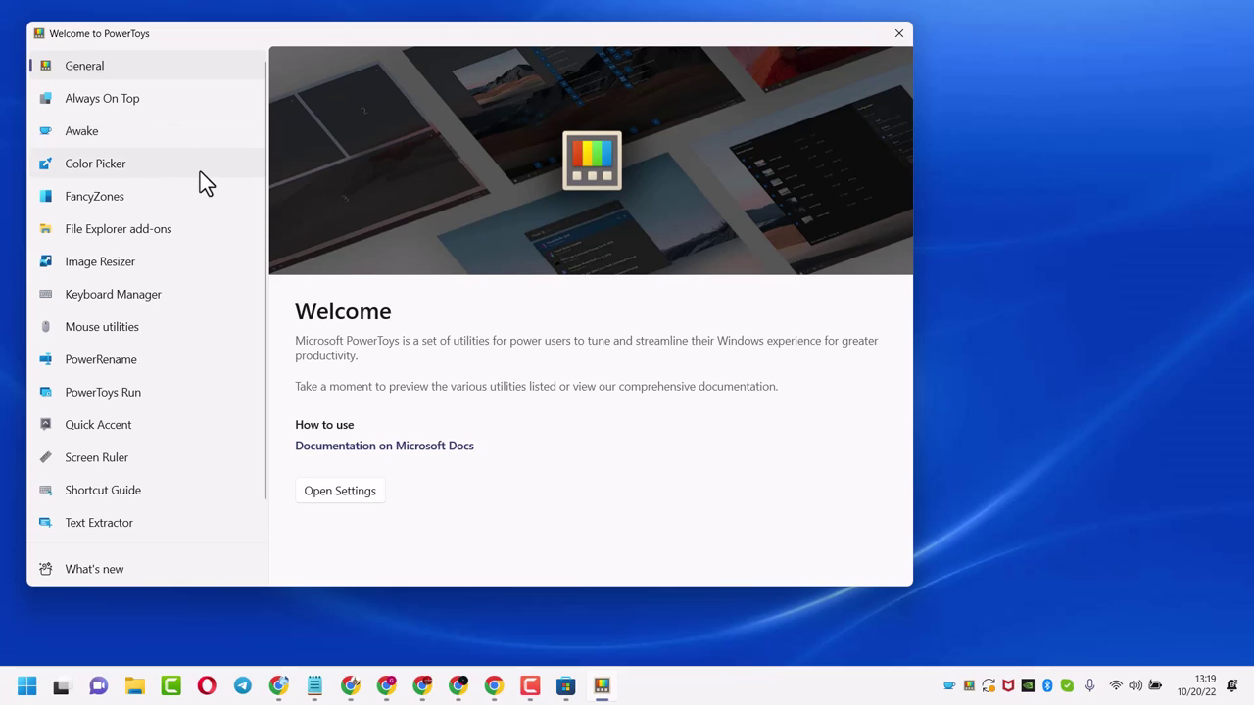
{"action": "scroll", "coordinate": [200, 172], "scroll_direction": "down", "scroll_amount": 1}
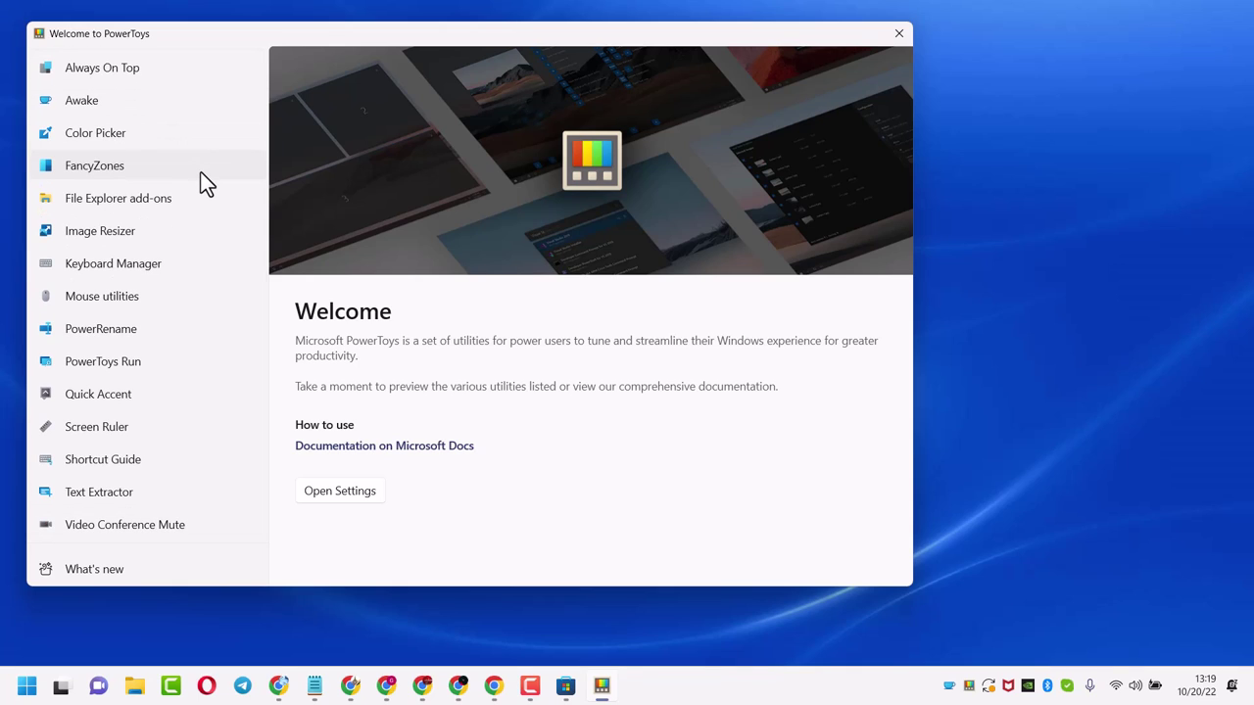
{"action": "scroll", "coordinate": [200, 184], "scroll_direction": "up", "scroll_amount": 1}
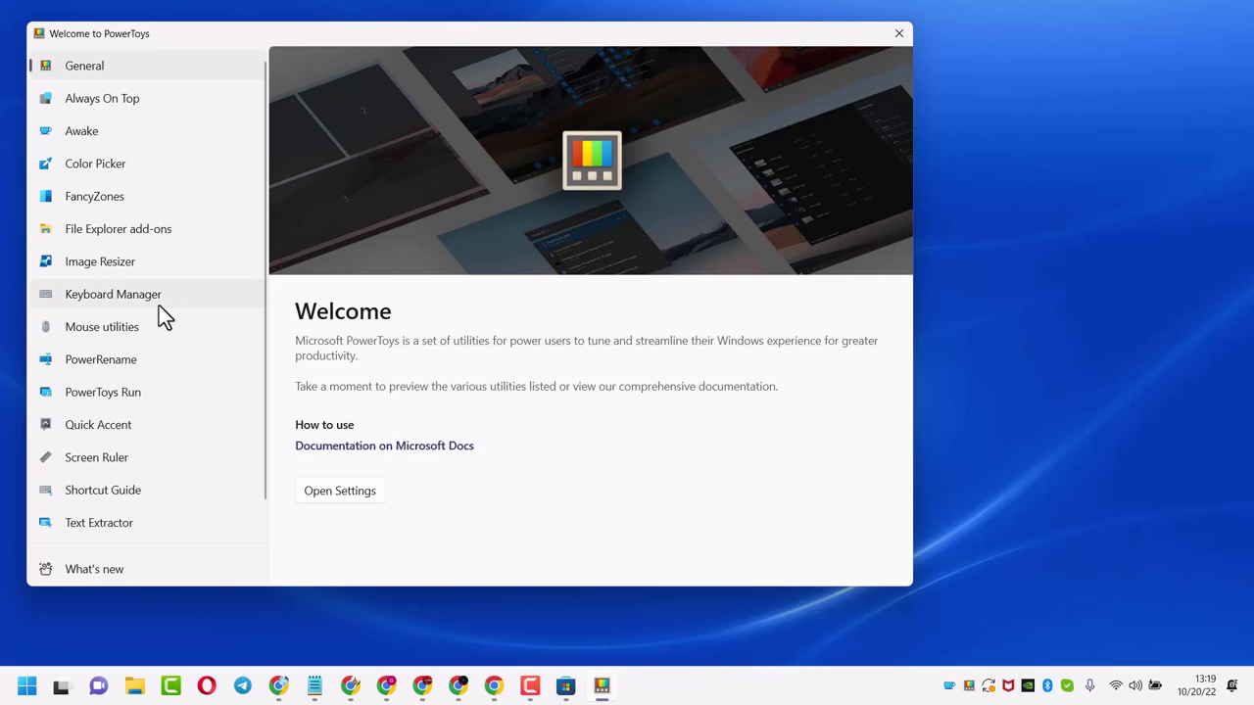
{"action": "scroll", "coordinate": [152, 343], "scroll_direction": "down", "scroll_amount": 1}
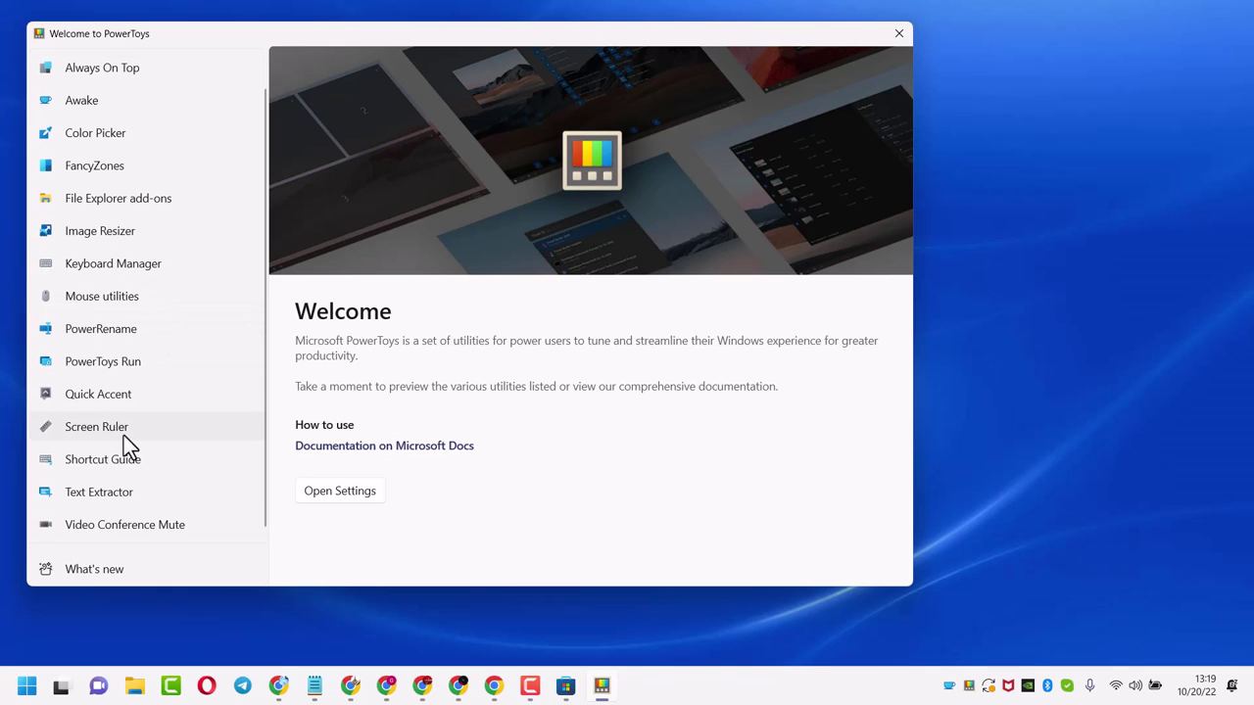
Step: Show the Screen Ruler overview in the PowerToys Welcome window
{"action": "left_click", "coordinate": [96, 427]}
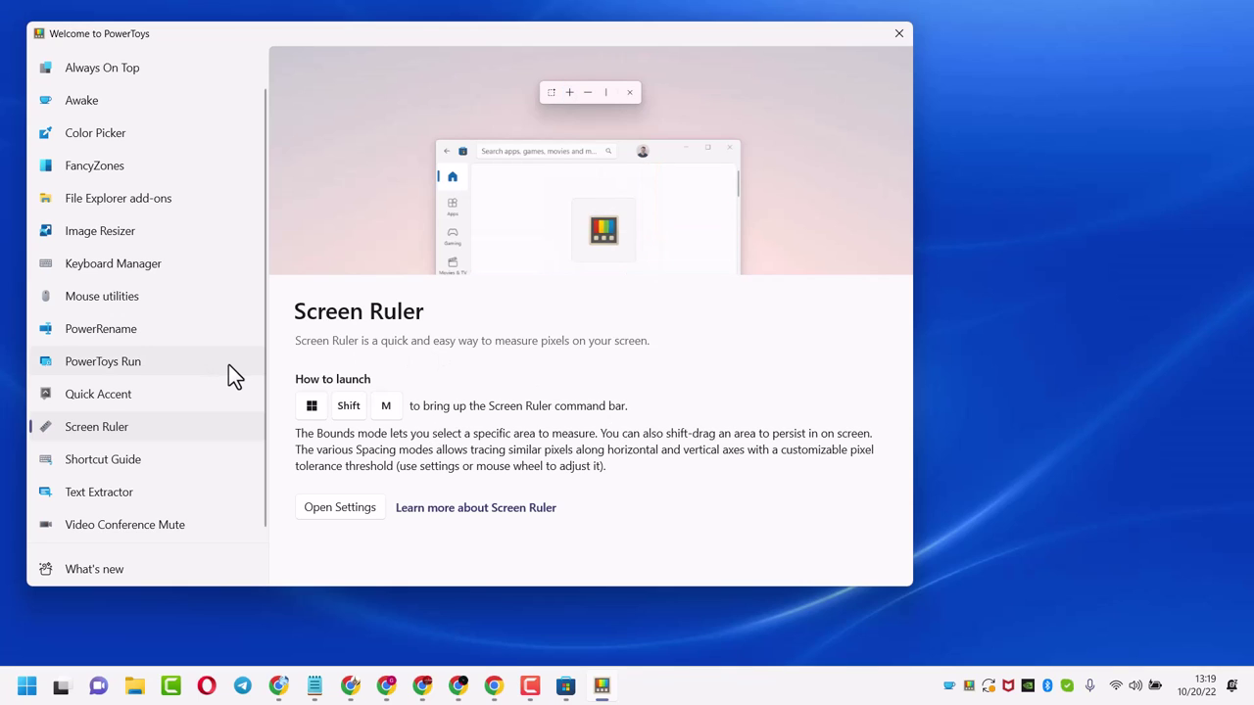
Step: Show the Text Extractor overview in the PowerToys Welcome window
{"action": "left_click", "coordinate": [116, 497]}
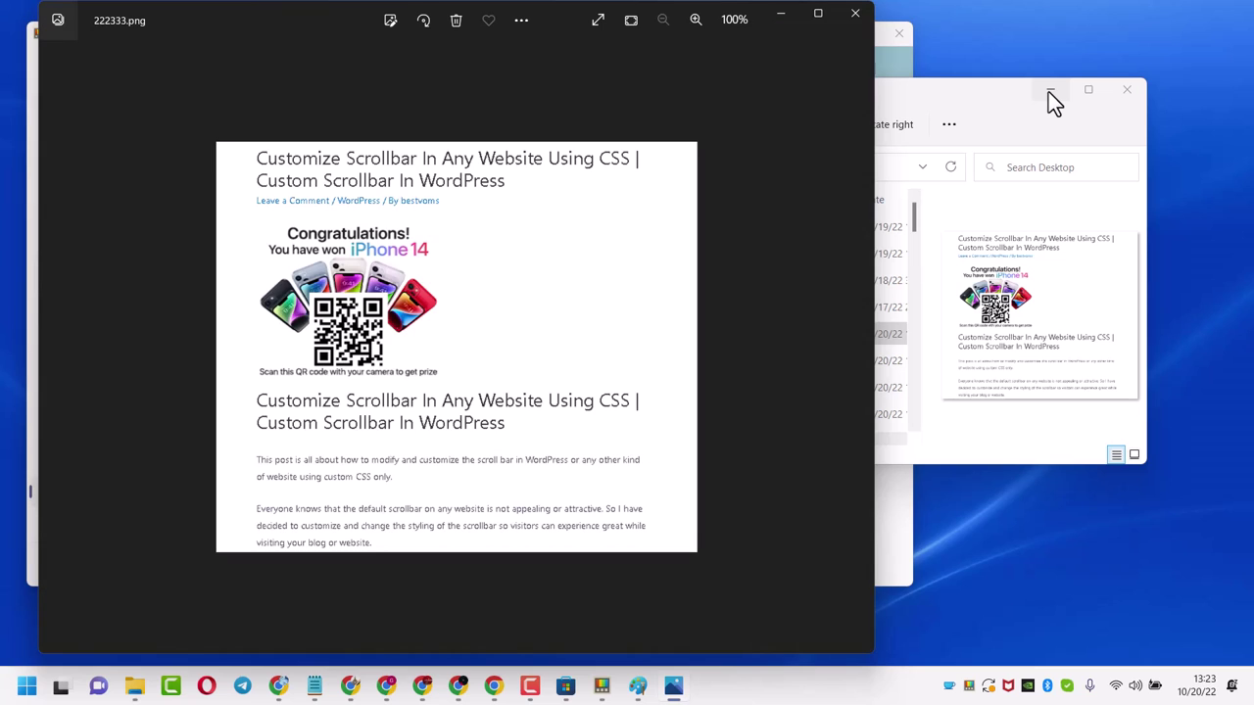
Step: Minimize File Explorer so Photos shows screenshot 222333.png in front
{"action": "left_click", "coordinate": [1050, 90]}
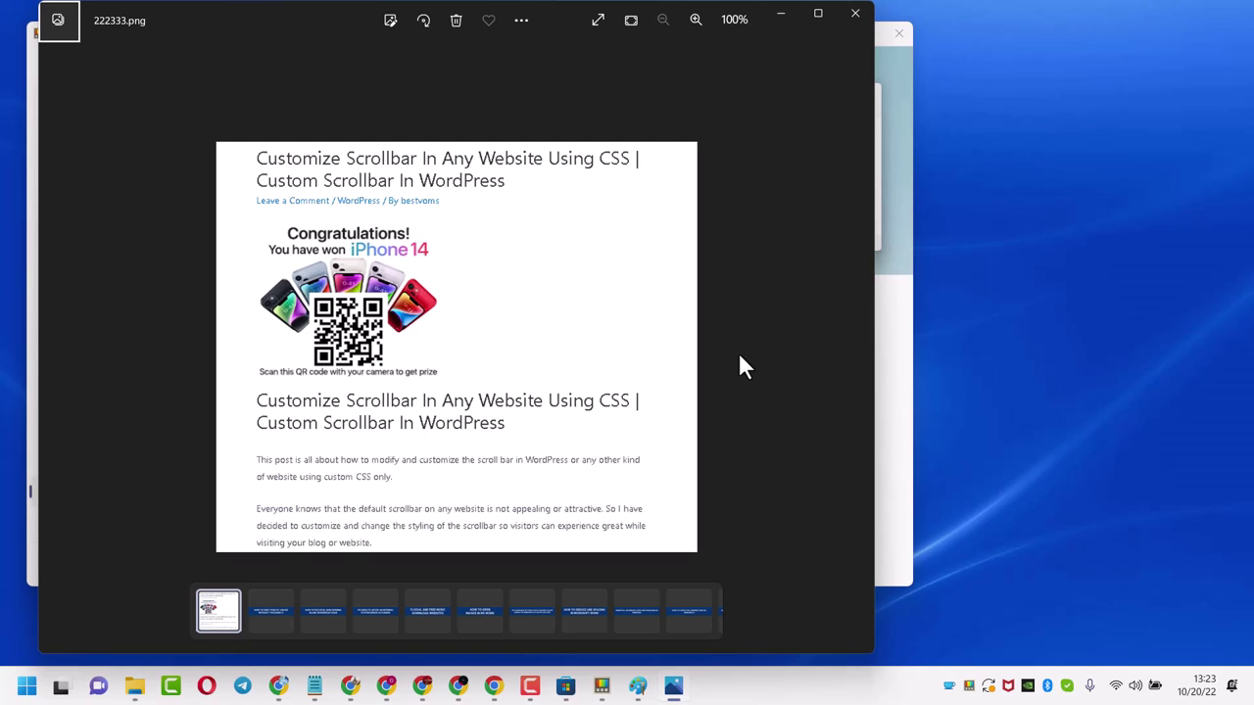
Step: Capture the blog heading and opening paragraphs from the screenshot with Text Extractor
{"action": "key", "text": "super+shift+s"}
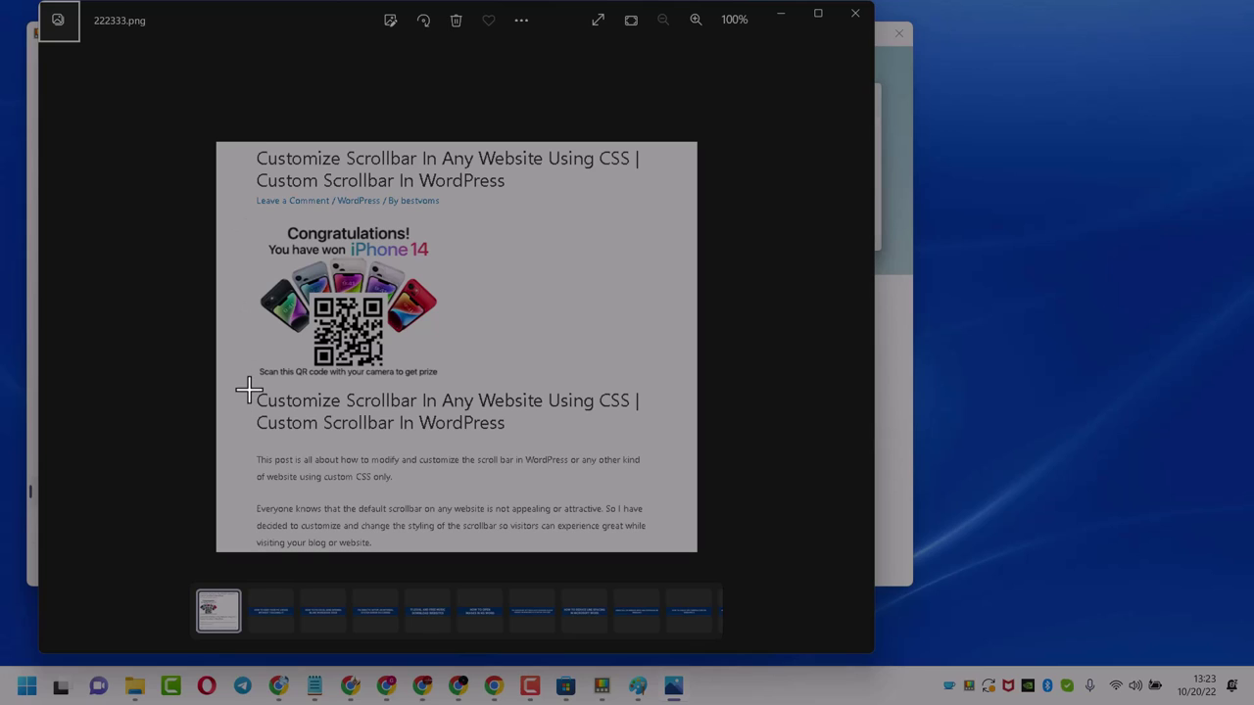
{"action": "left_click_drag", "start_coordinate": [254, 393], "coordinate": [659, 551]}
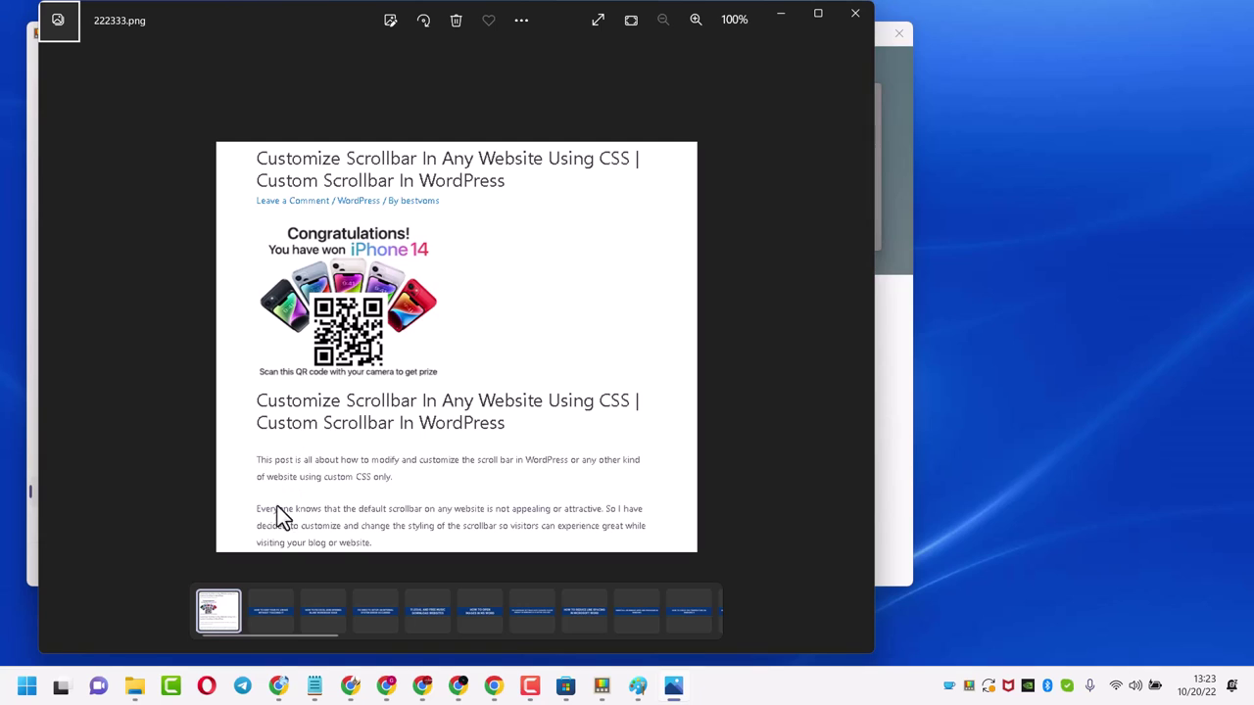
Step: Paste the extracted article text into a new Notepad note, review it maximized, then minimize
{"action": "key", "text": "ctrl+n"}
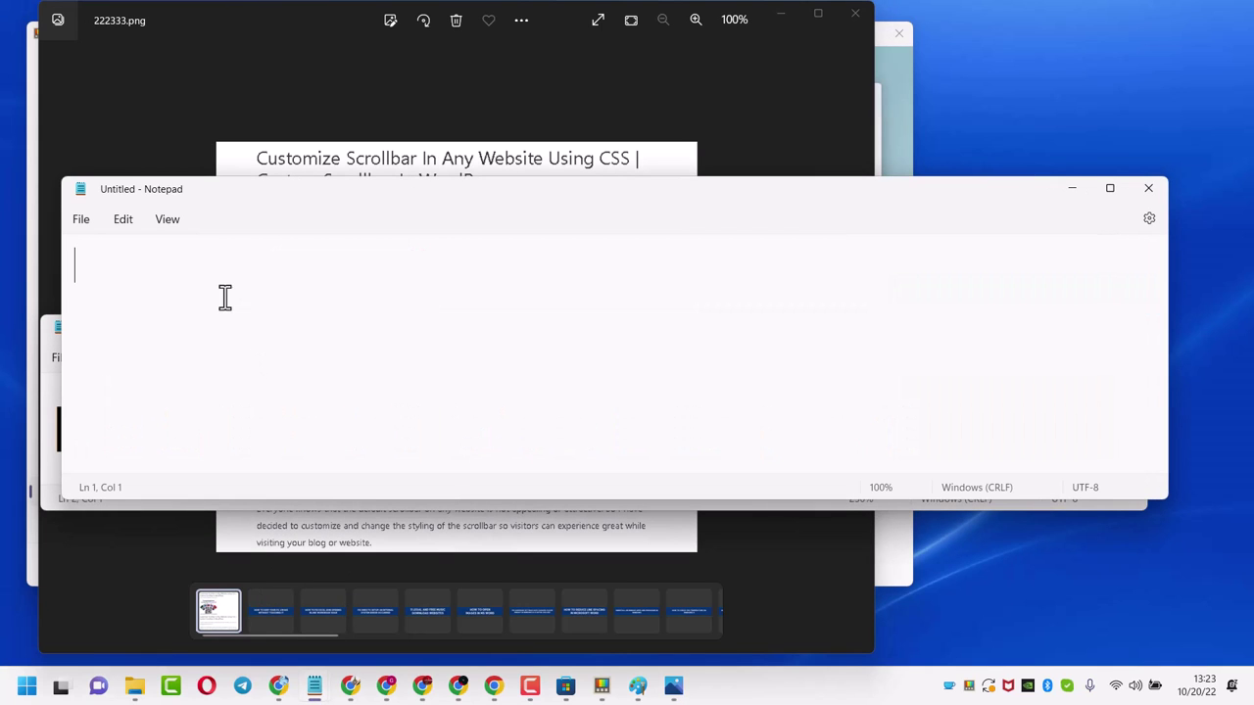
{"action": "right_click", "coordinate": [216, 286]}
{"action": "left_click", "coordinate": [266, 402]}
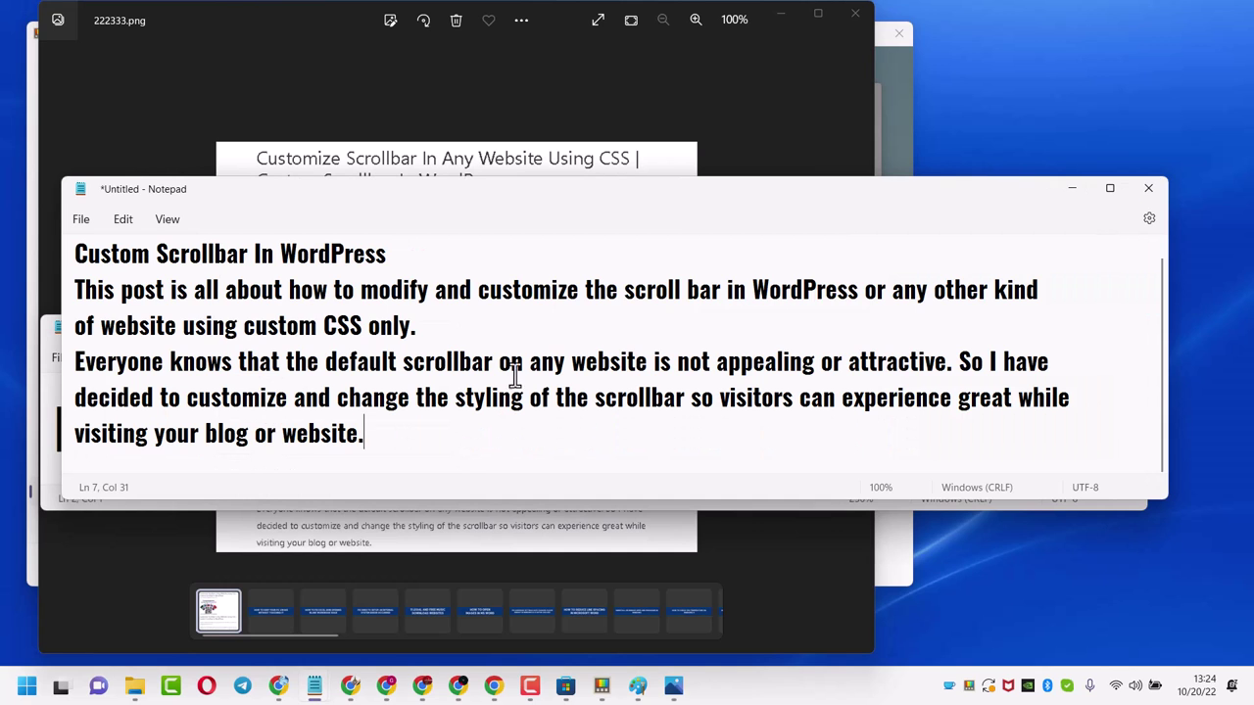
{"action": "left_click", "coordinate": [1110, 188]}
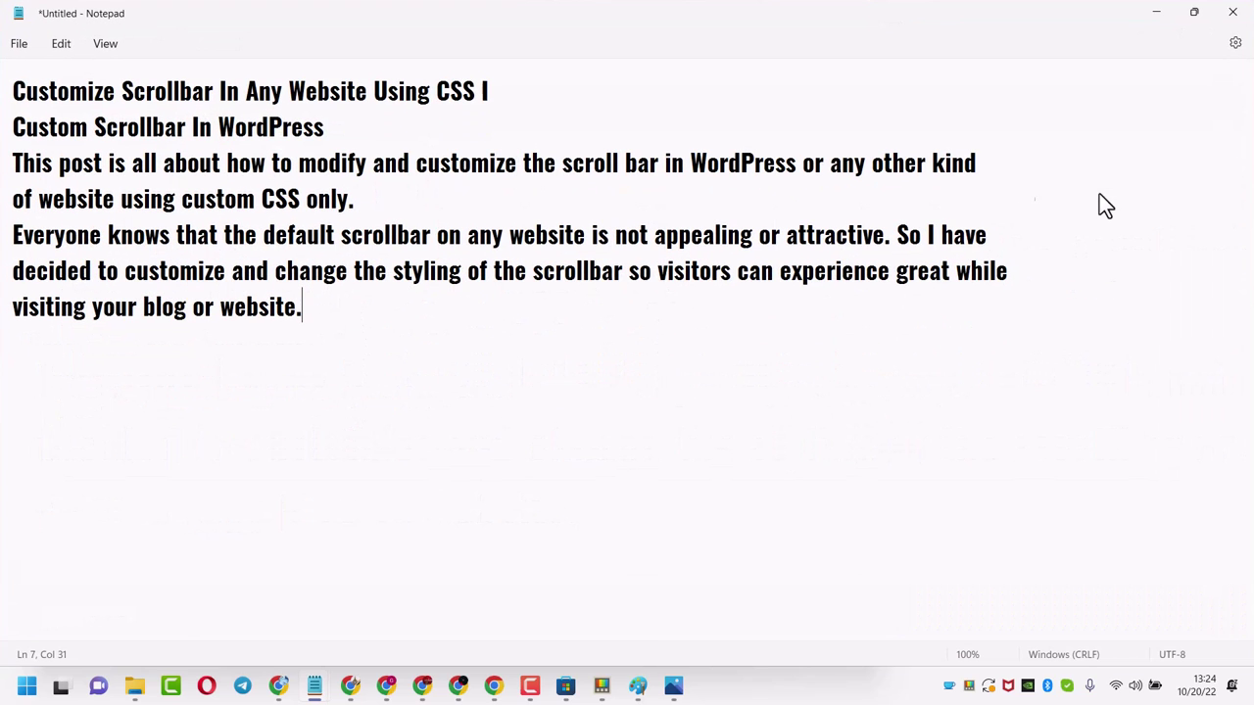
{"action": "left_click_drag", "start_coordinate": [358, 331], "coordinate": [5, 93]}
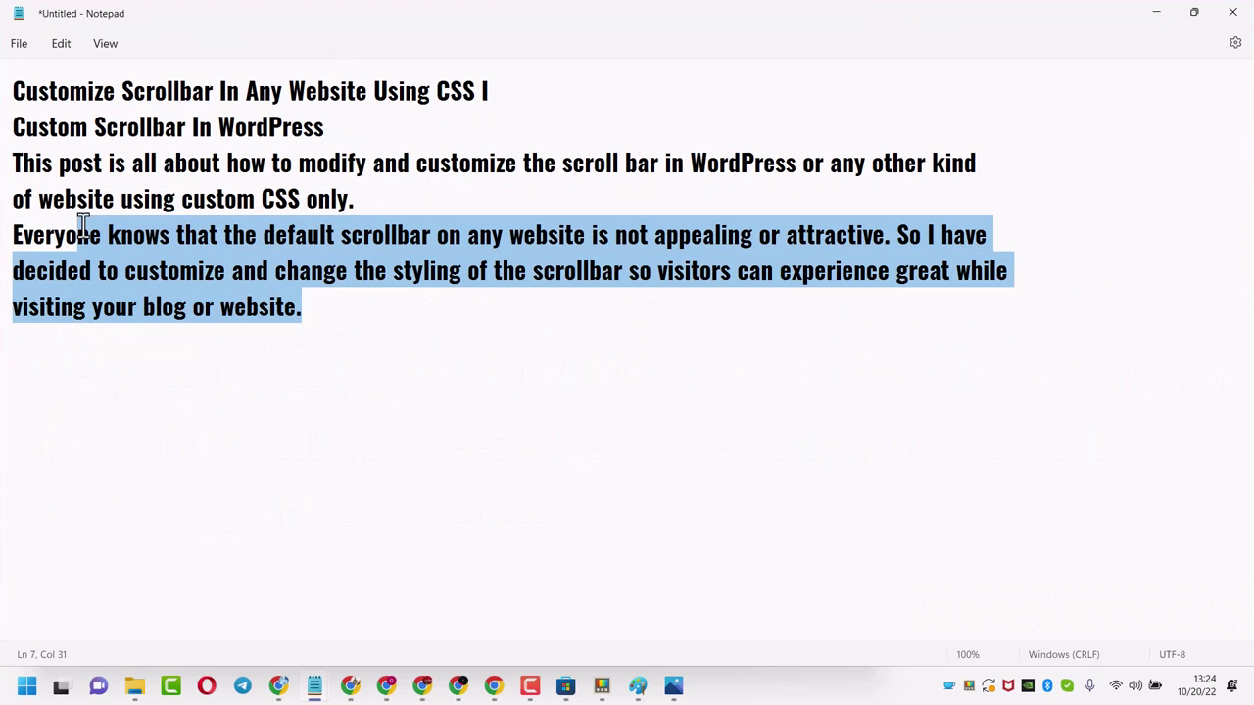
{"action": "left_click", "coordinate": [1159, 20]}
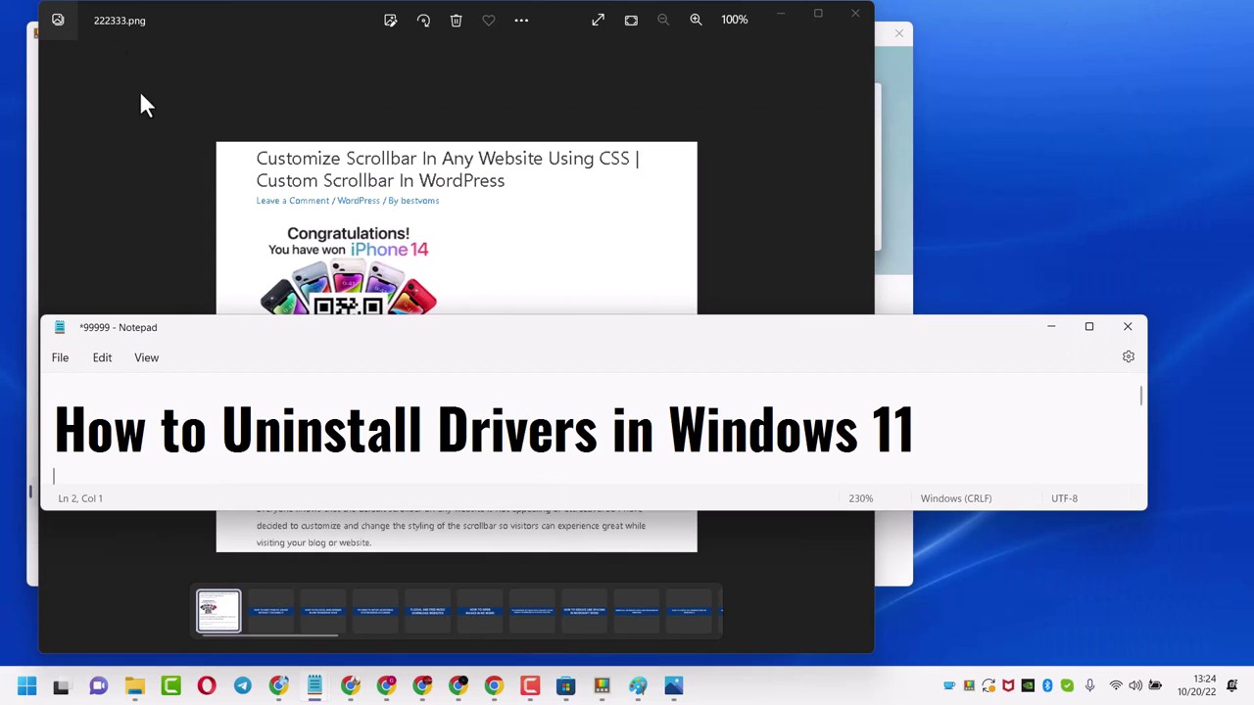
Step: Minimize the remaining Notepad note and close Photos to reveal the PowerToys Text Extractor page
{"action": "left_click", "coordinate": [1048, 329]}
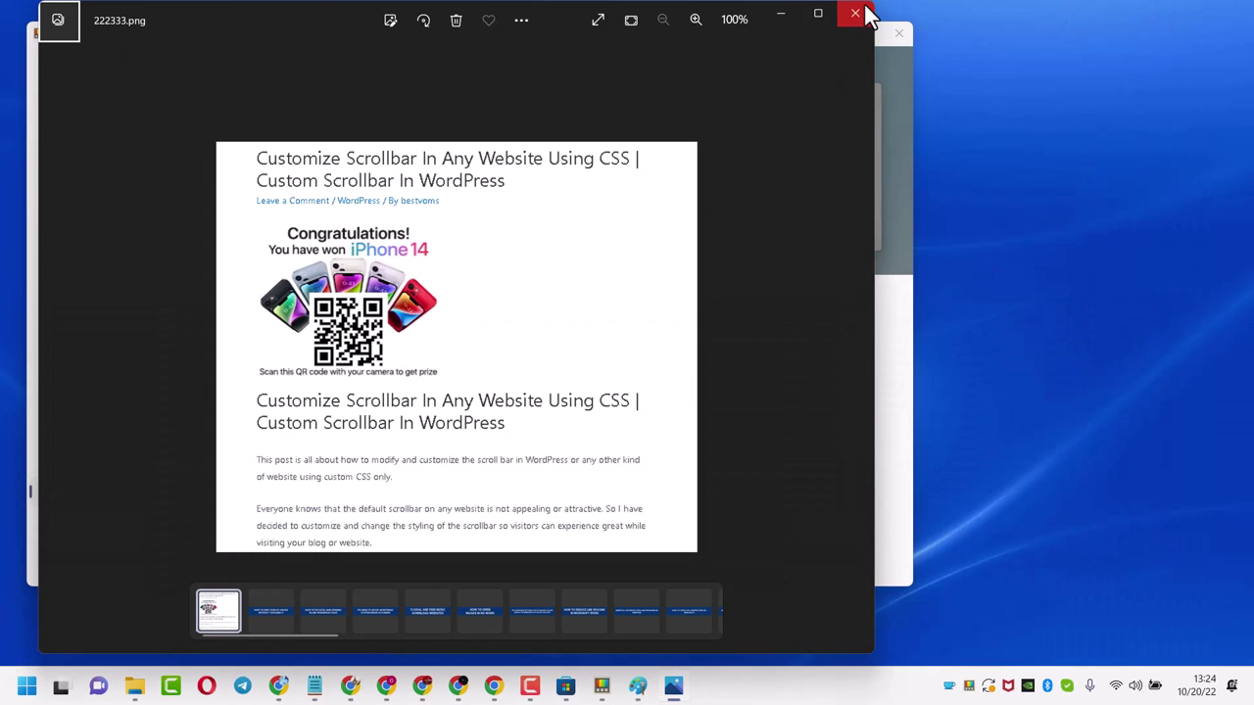
{"action": "left_click", "coordinate": [857, 16]}
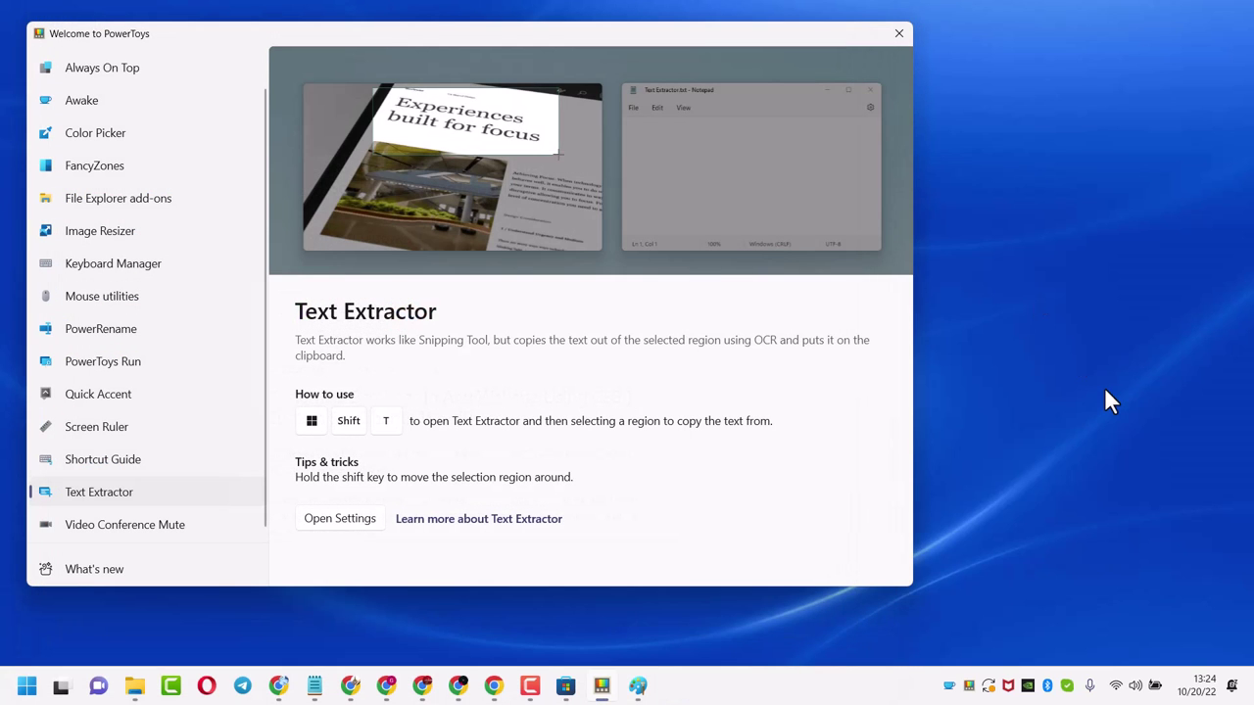